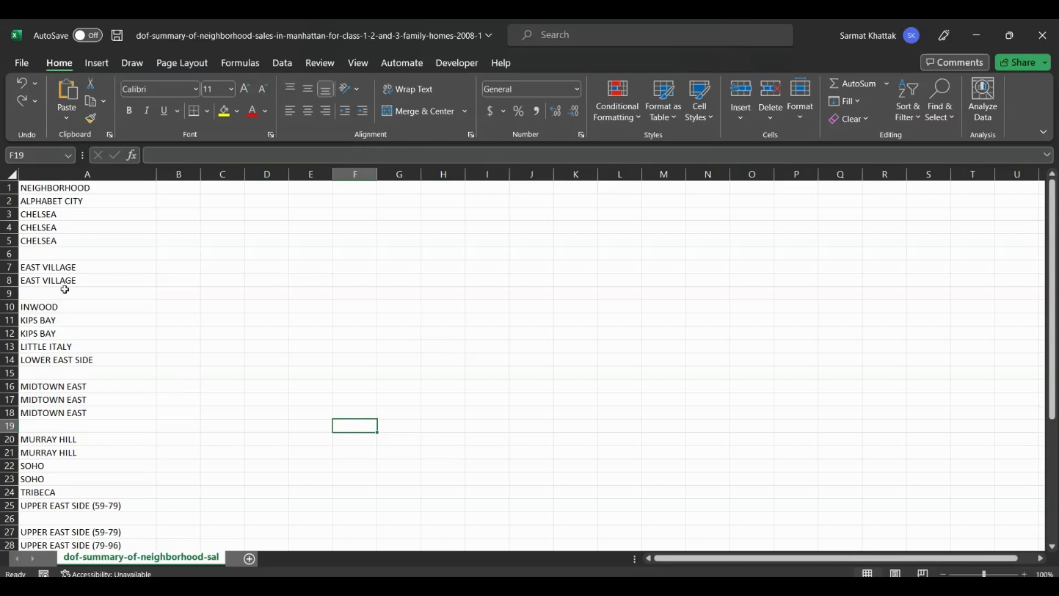
# Step: Look through the neighborhood list in column A for blank cells between the entries
pyautogui.scroll(-6, 76, 340)
pyautogui.scroll(6, 75, 341)
pyautogui.scroll(-7, 79, 343)
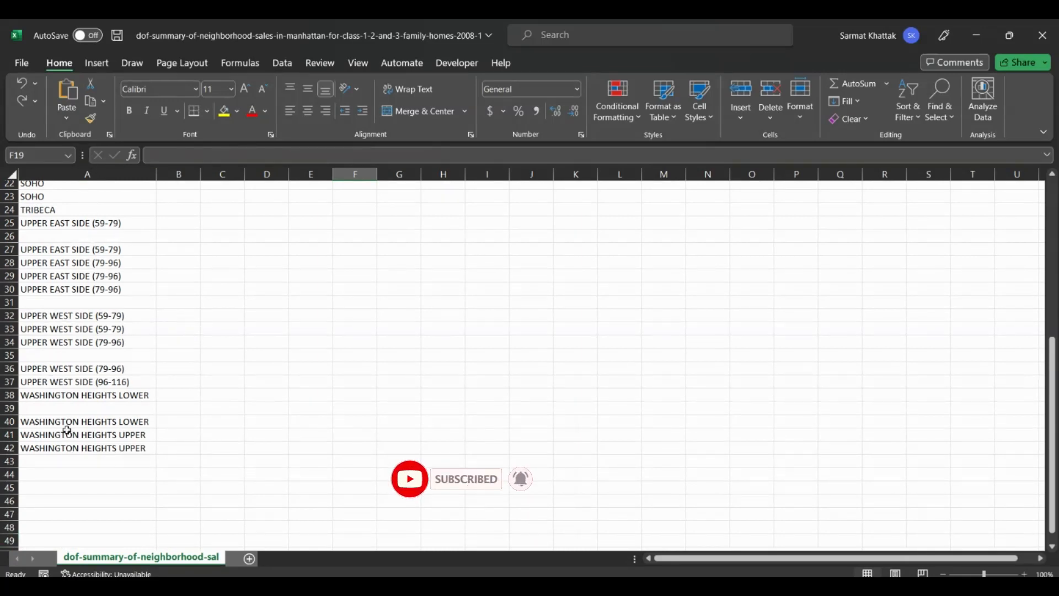
pyautogui.click(62, 237)
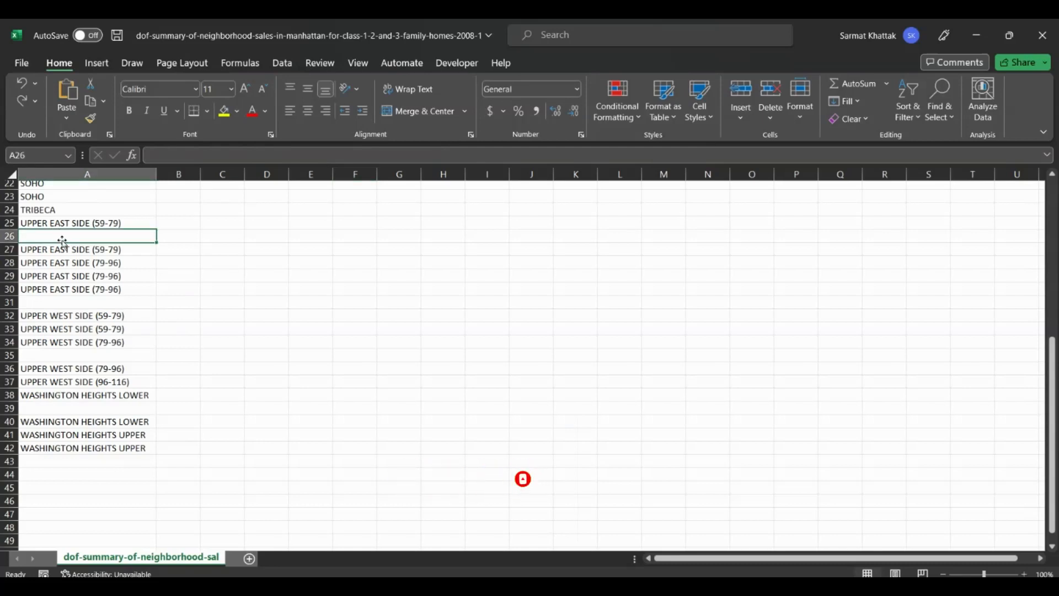
pyautogui.scroll(7, 77, 390)
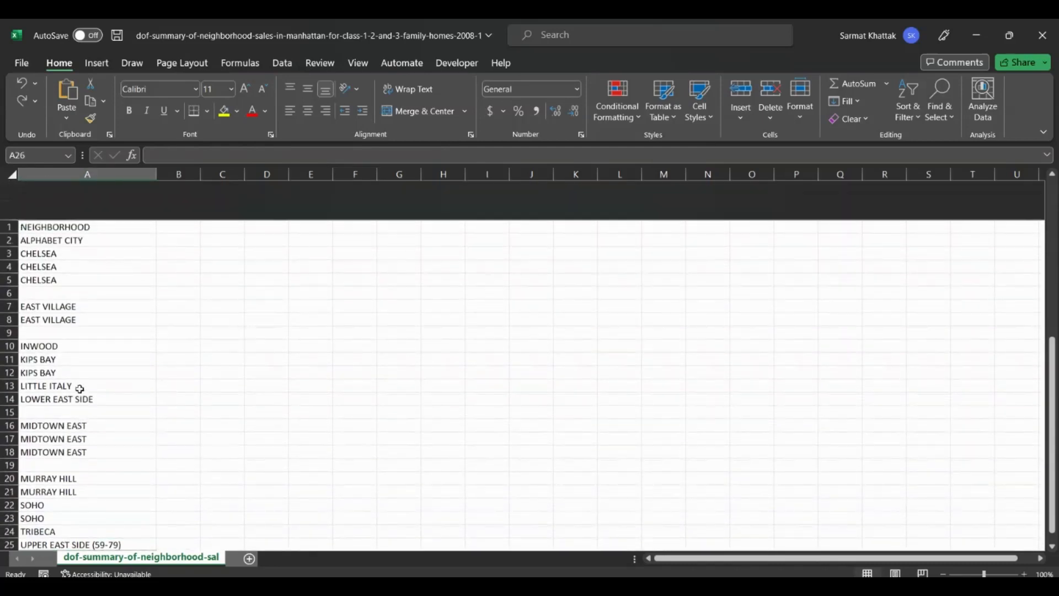
pyautogui.click(8, 256)
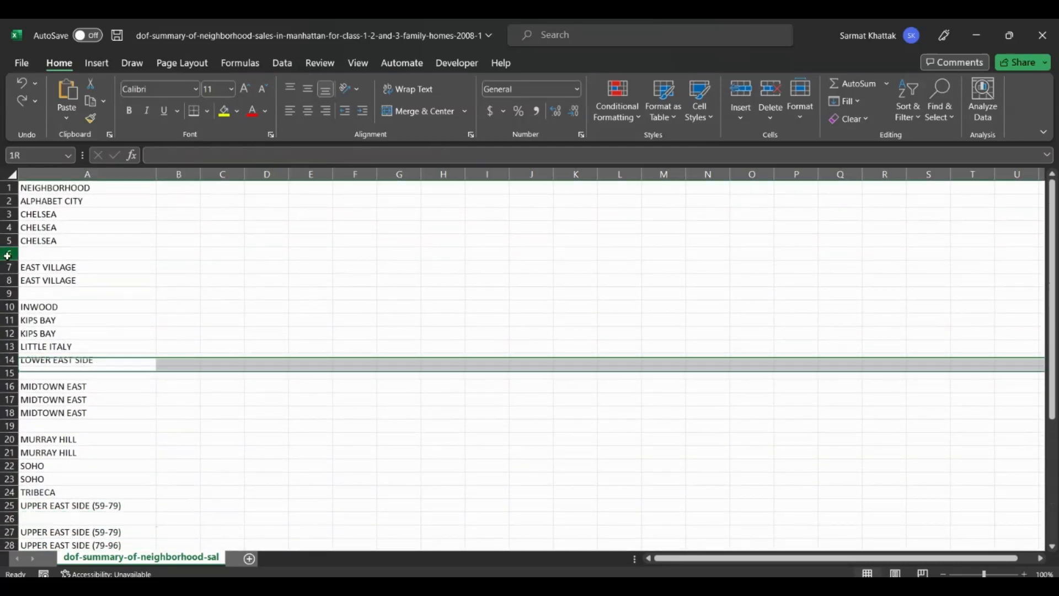
pyautogui.rightClick(7, 255)
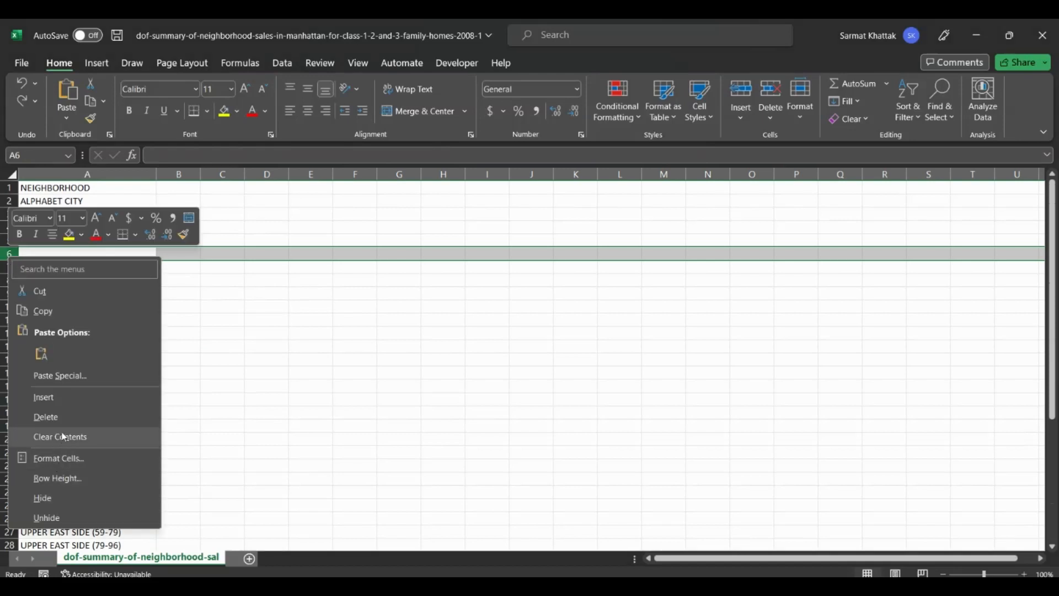
pyautogui.click(261, 408)
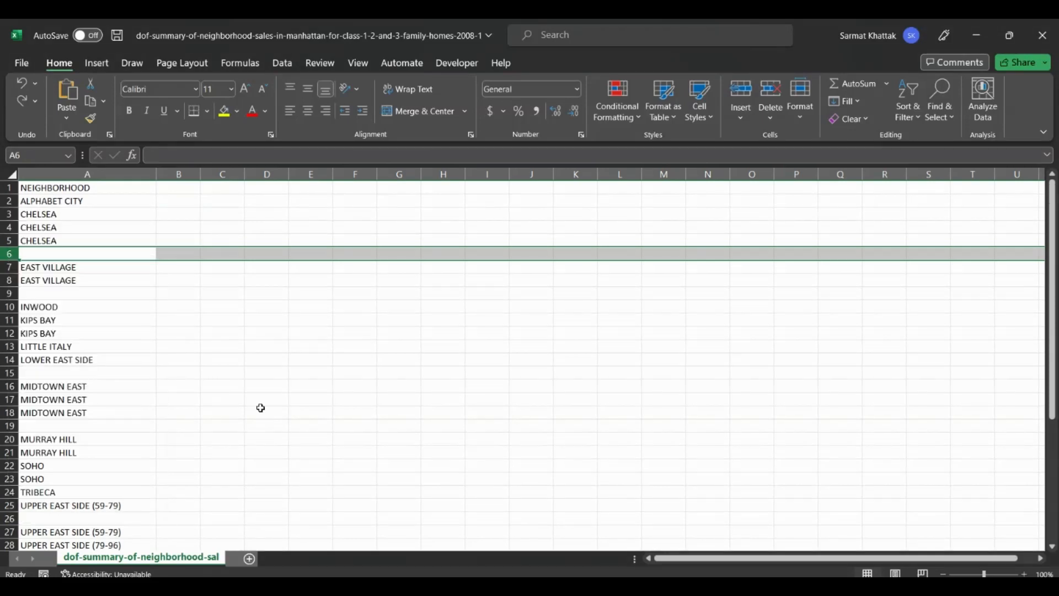
# Step: Select all blank cells in column A using Go To Special with the Blanks option
pyautogui.scroll(-7, 165, 410)
pyautogui.scroll(4, 165, 409)
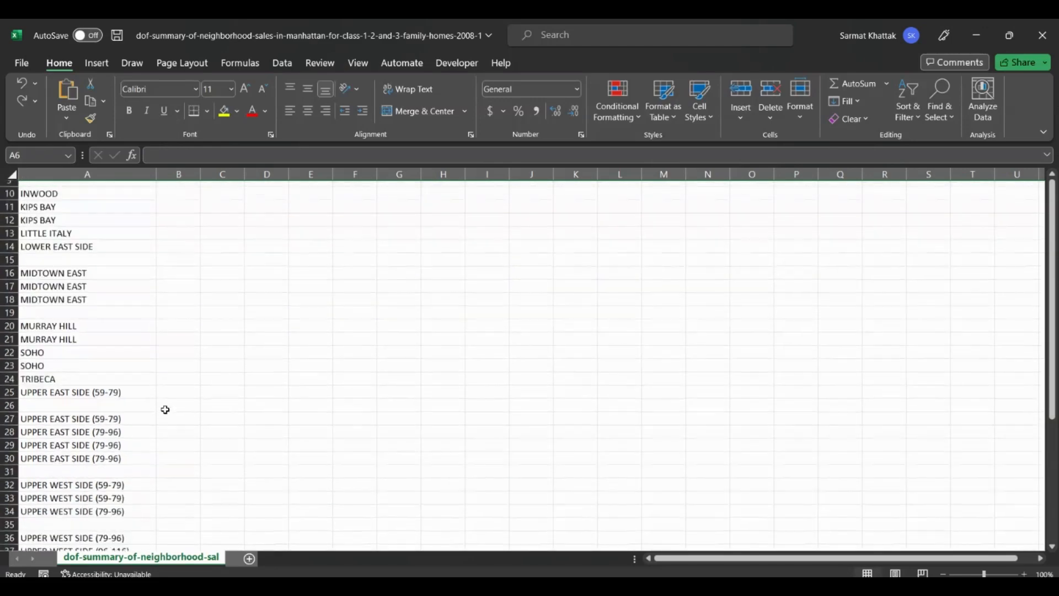
pyautogui.scroll(3, 165, 409)
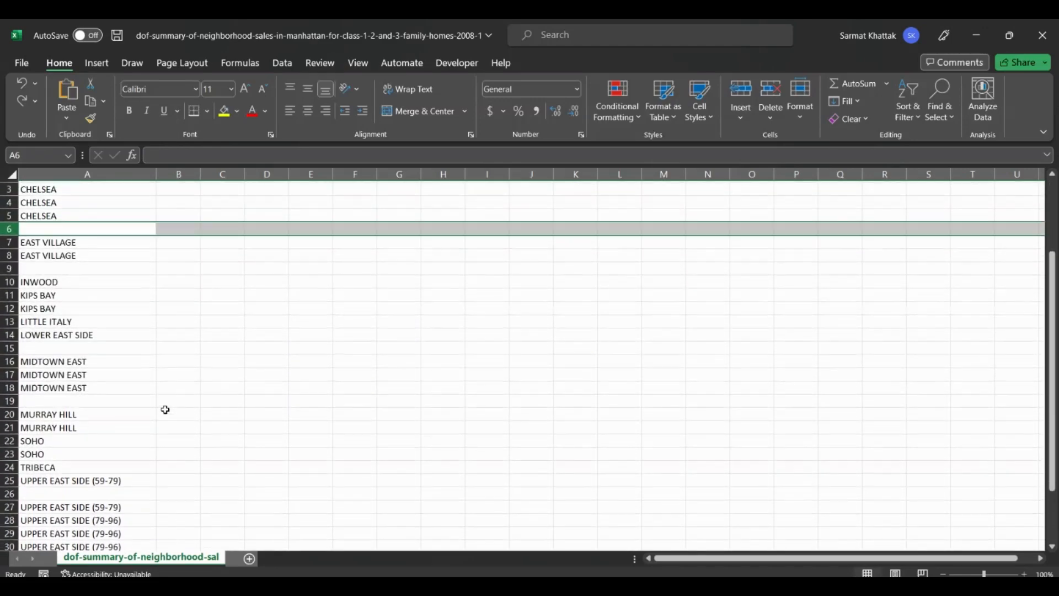
pyautogui.scroll(1, 165, 409)
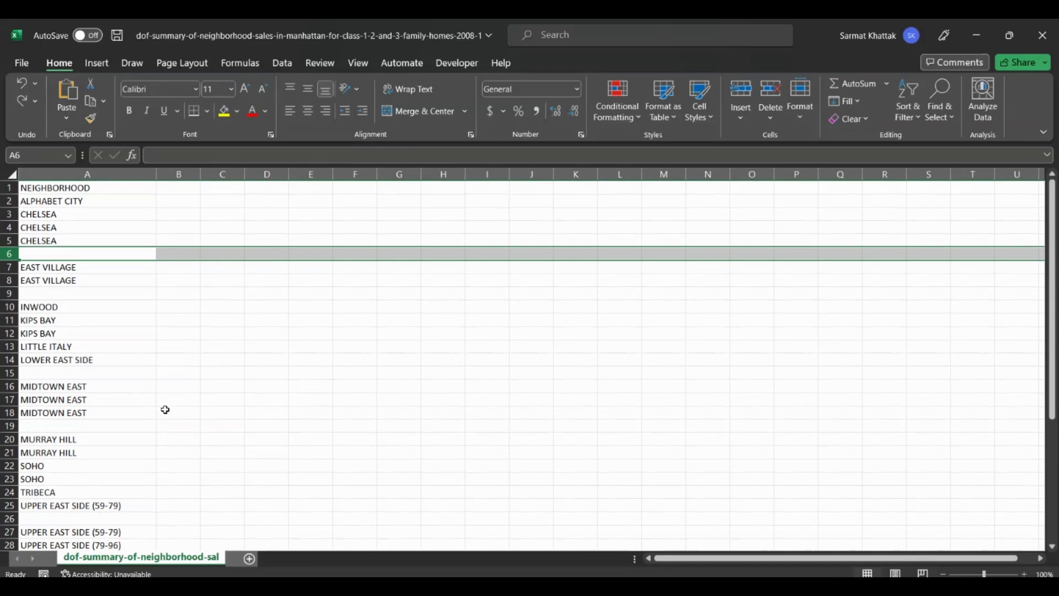
pyautogui.click(112, 171)
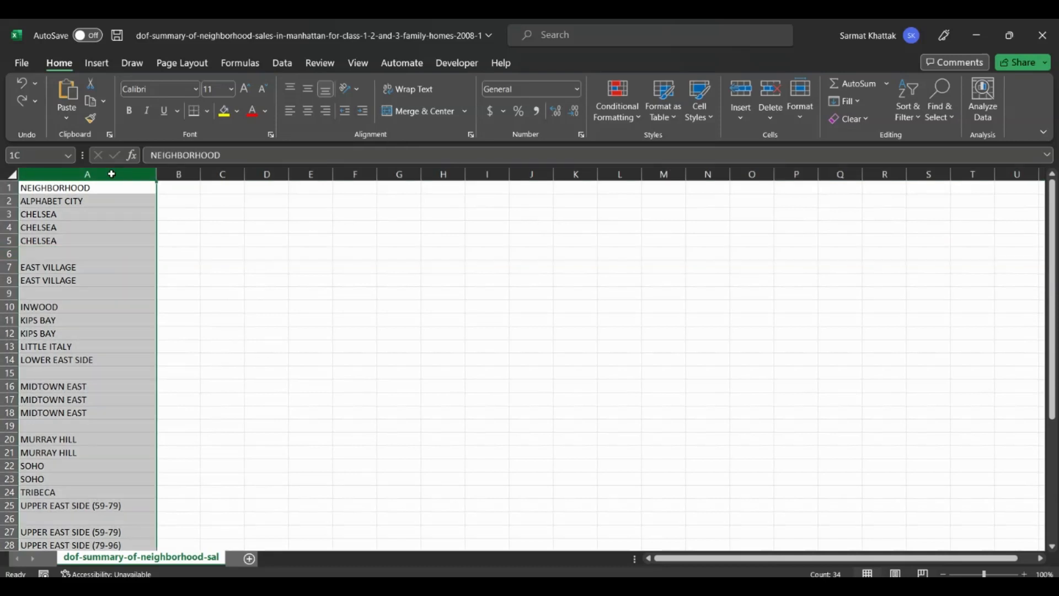
pyautogui.click(939, 117)
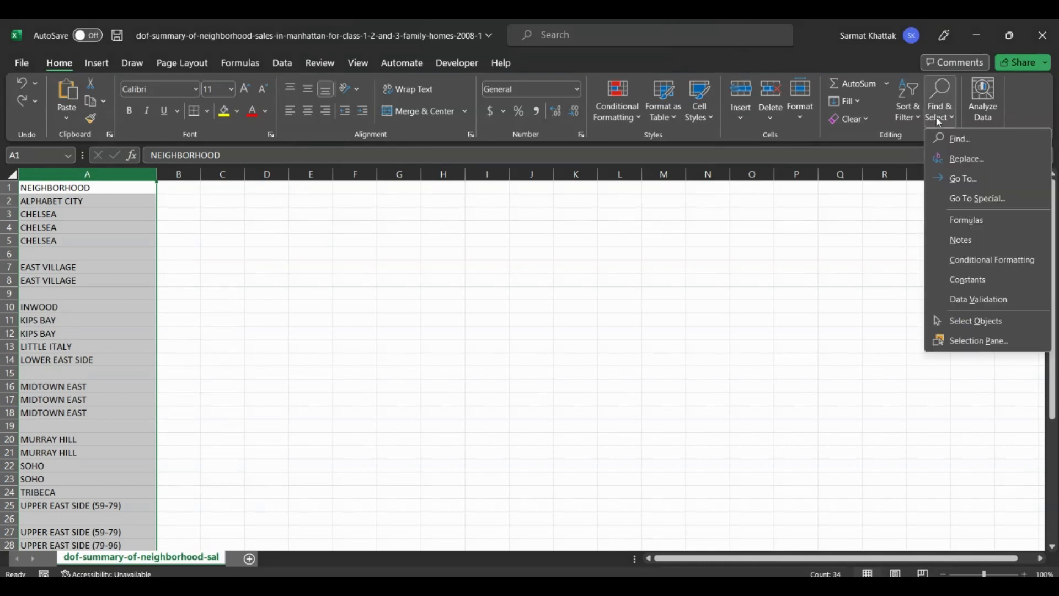
pyautogui.click(968, 199)
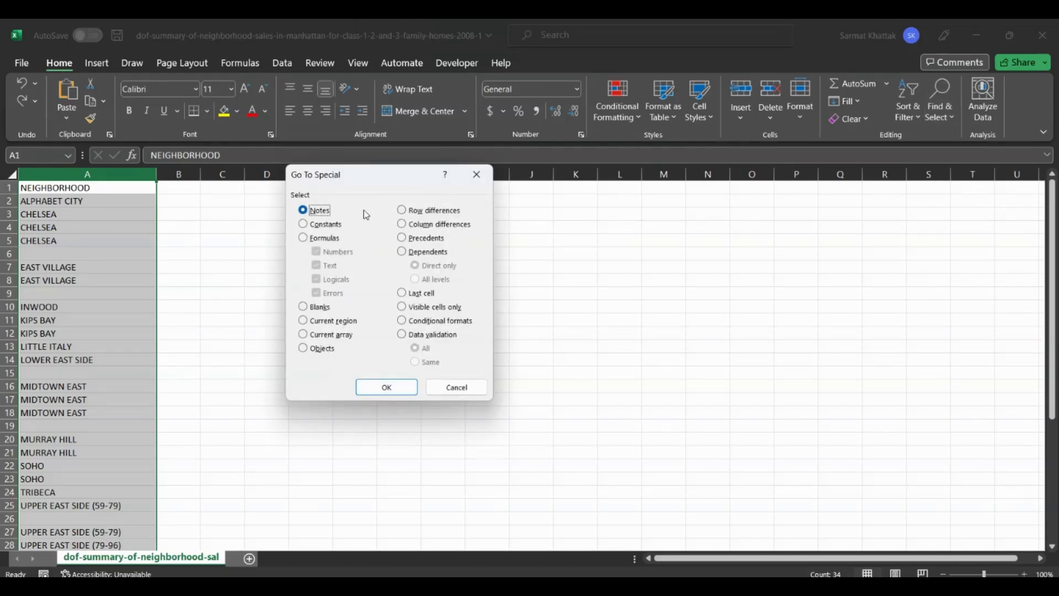
pyautogui.click(304, 308)
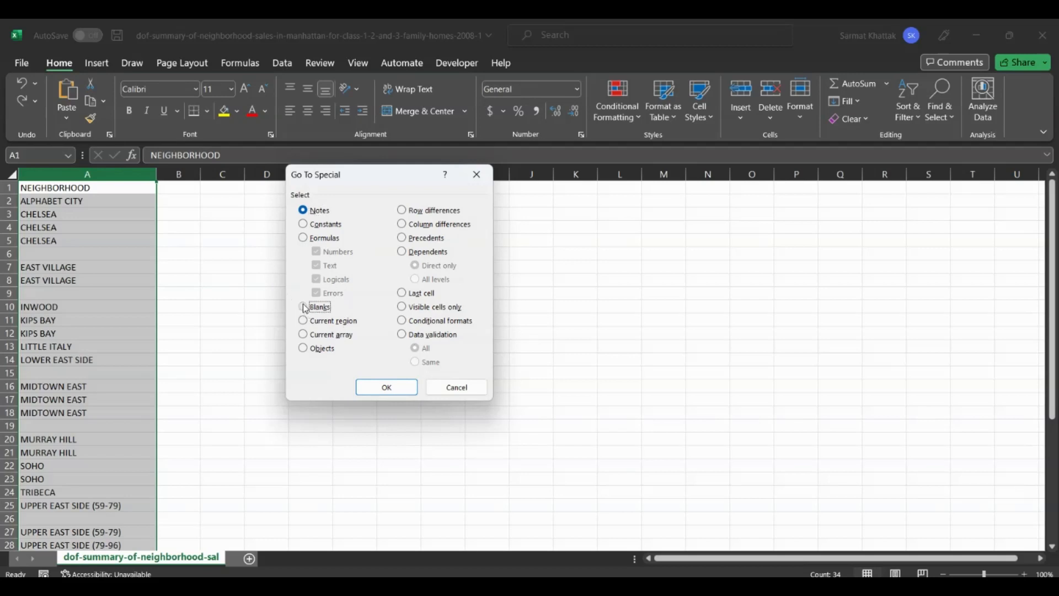
pyautogui.click(380, 389)
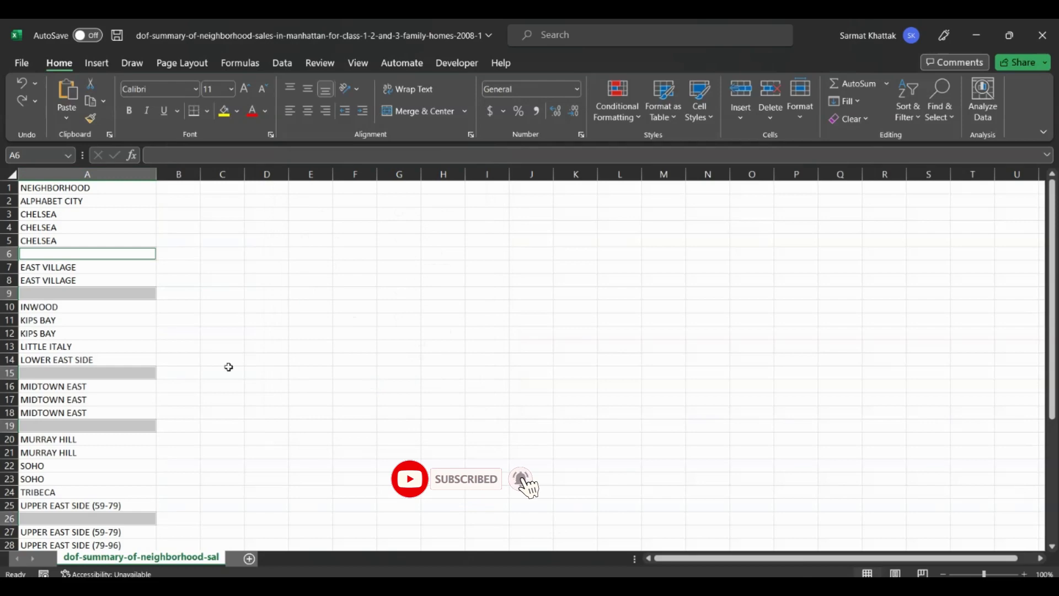
# Step: Delete the selected blank cells in column A with the Shift cells up option
pyautogui.scroll(-6, 75, 378)
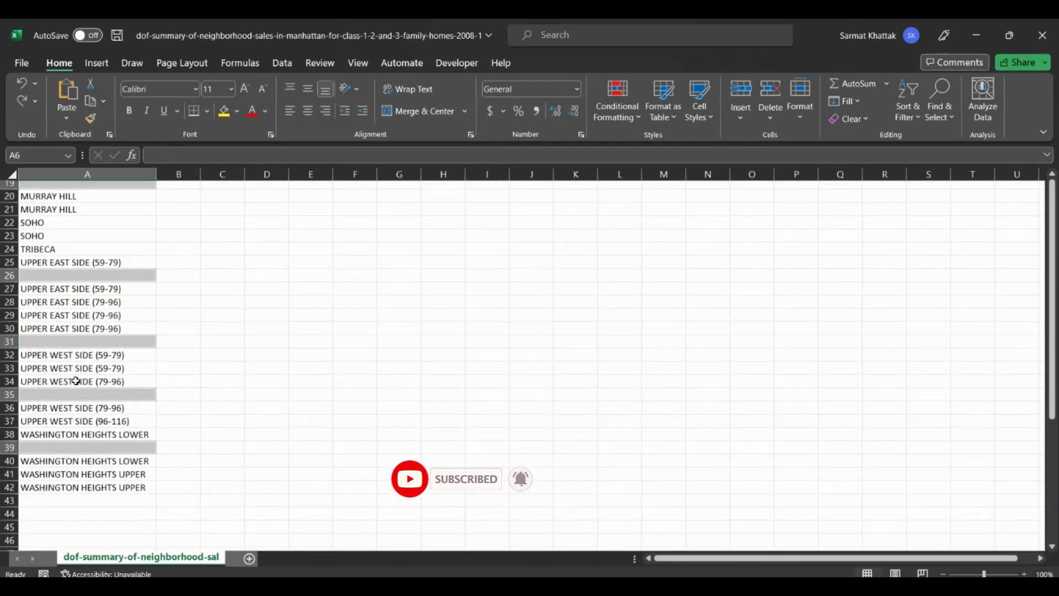
pyautogui.scroll(-2, 76, 381)
pyautogui.scroll(8, 76, 381)
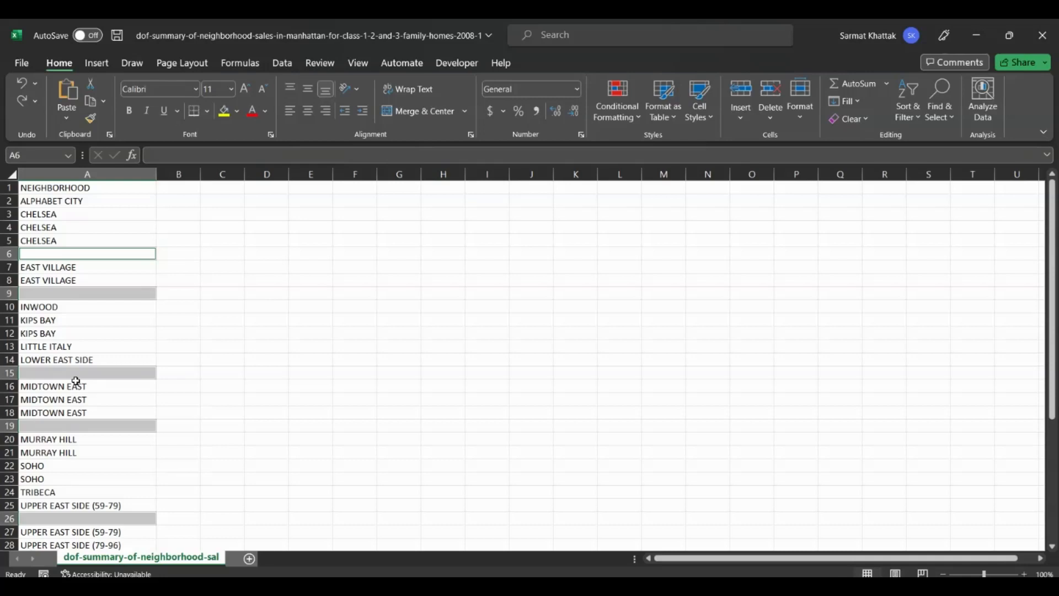
pyautogui.scroll(-5, 76, 381)
pyautogui.scroll(5, 76, 381)
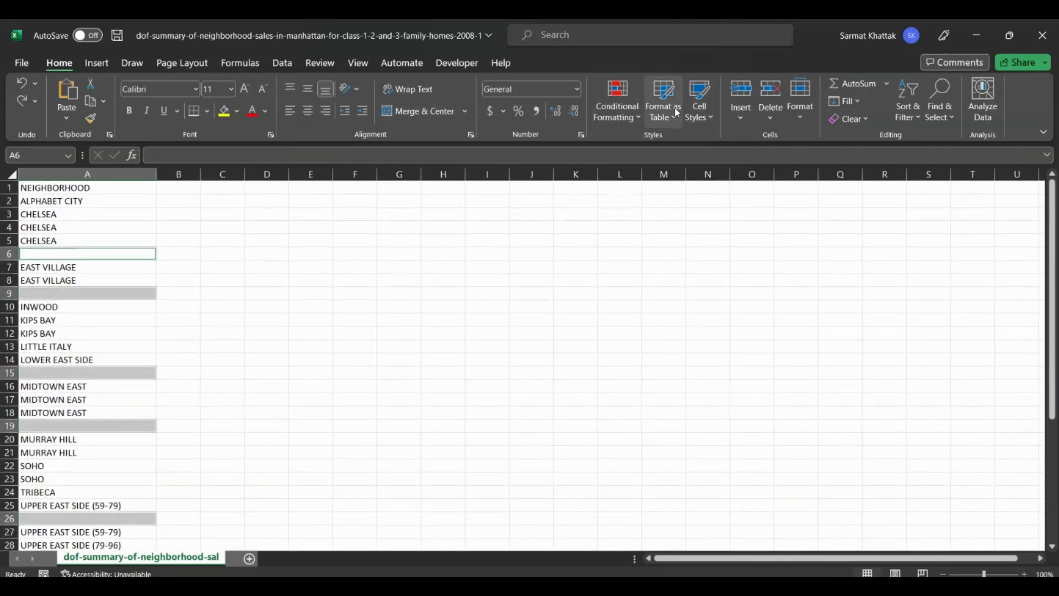
pyautogui.click(775, 121)
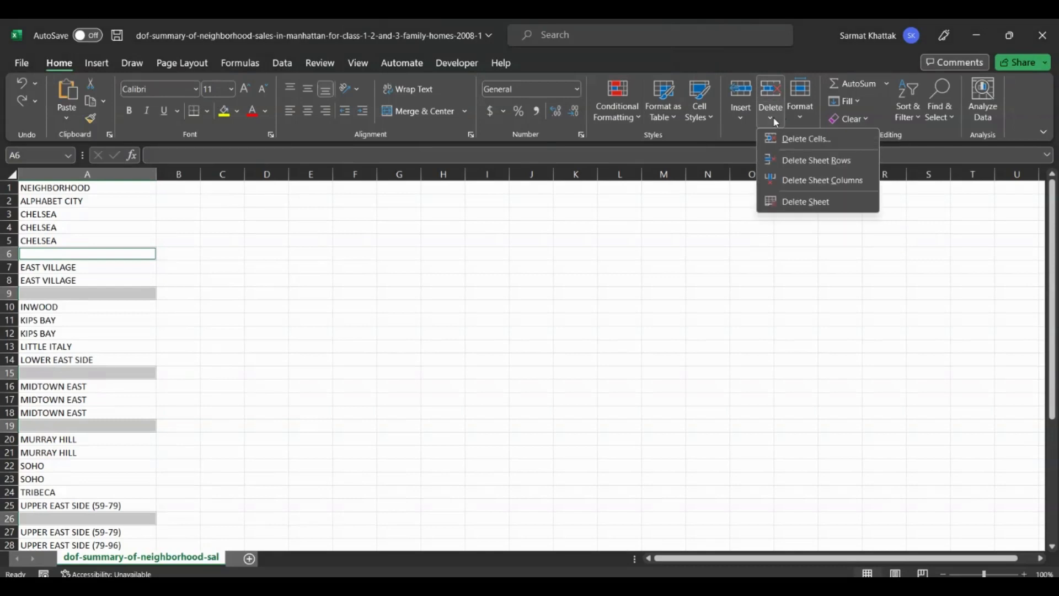
pyautogui.click(818, 146)
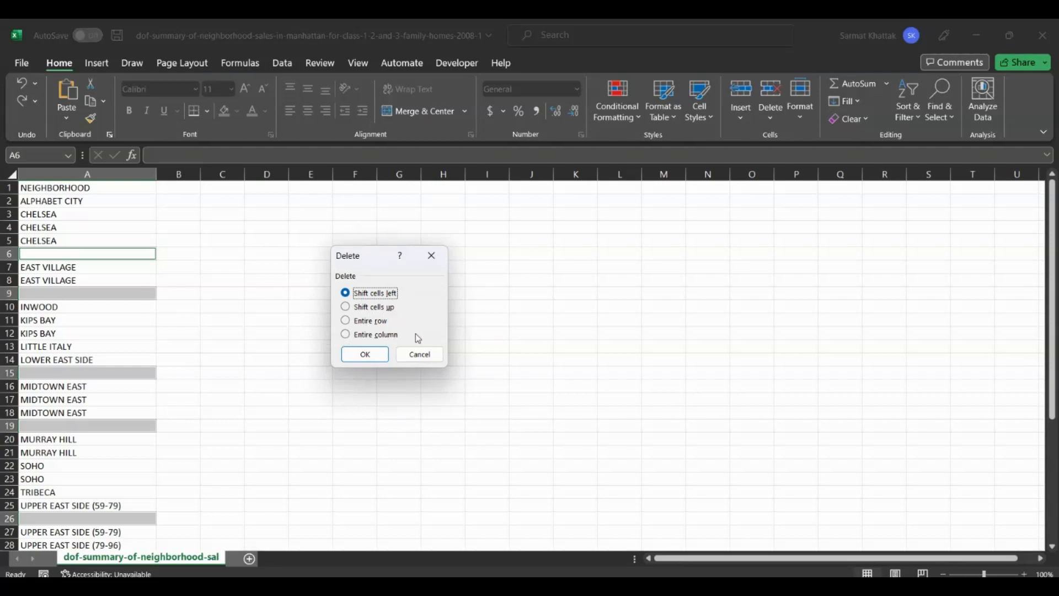
pyautogui.click(346, 308)
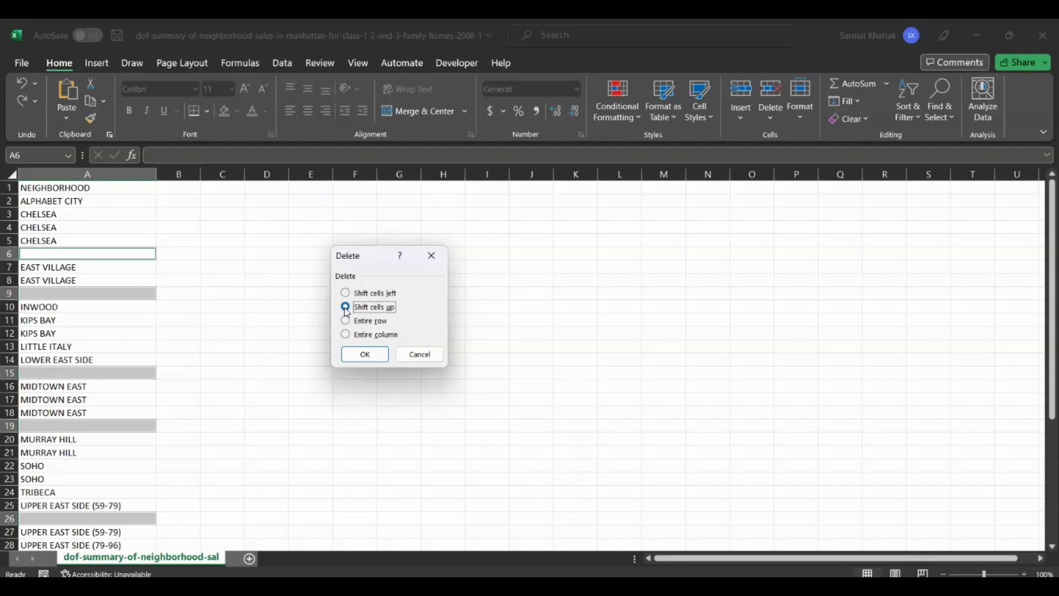
pyautogui.click(364, 354)
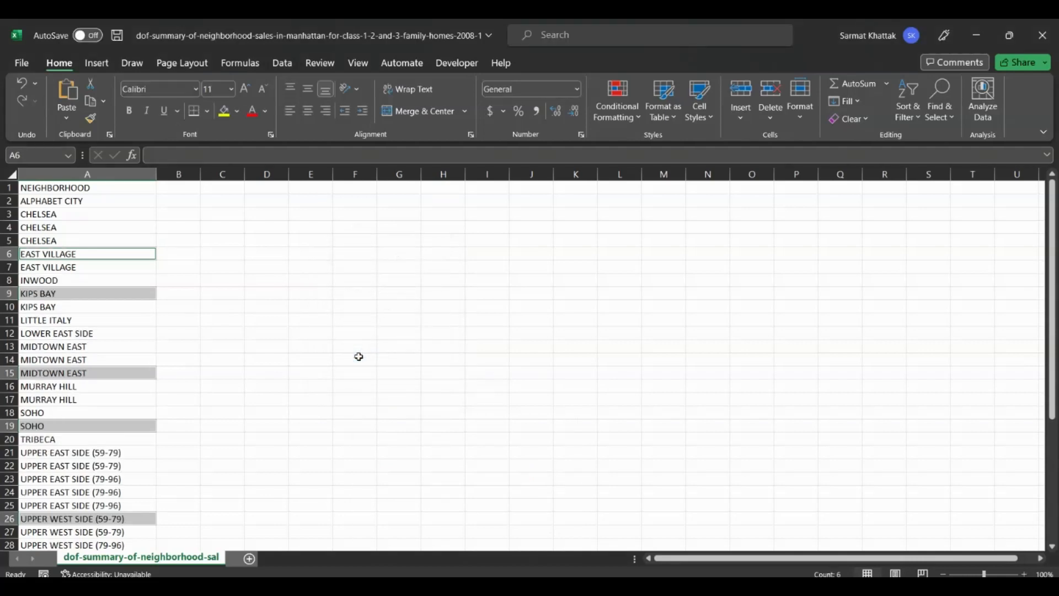
# Step: Clear the multi-cell selection and check the whole neighborhood list in column A for remaining blank cells
pyautogui.click(275, 320)
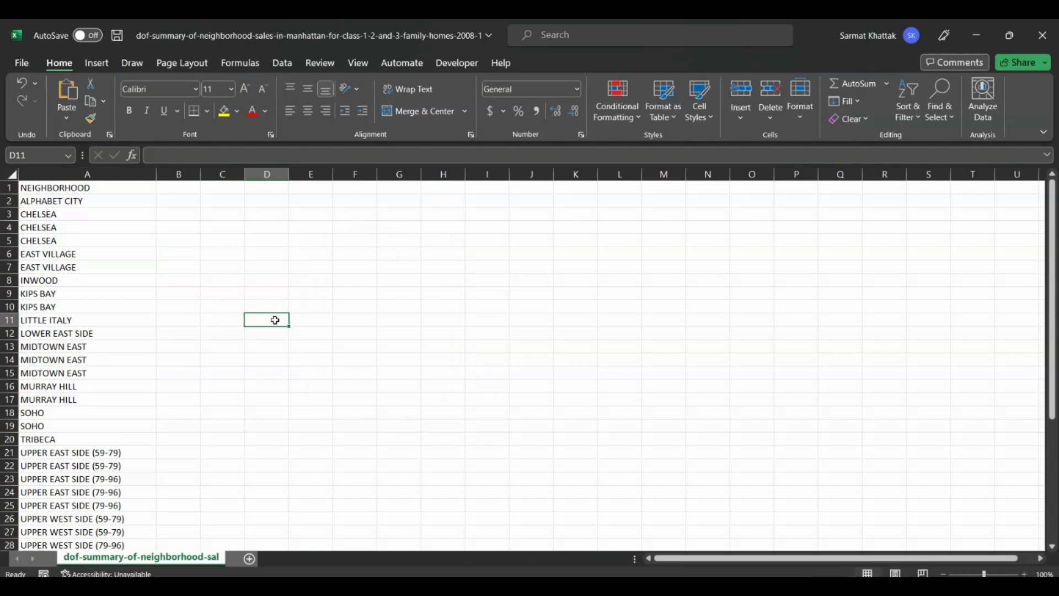
pyautogui.scroll(-6, 275, 320)
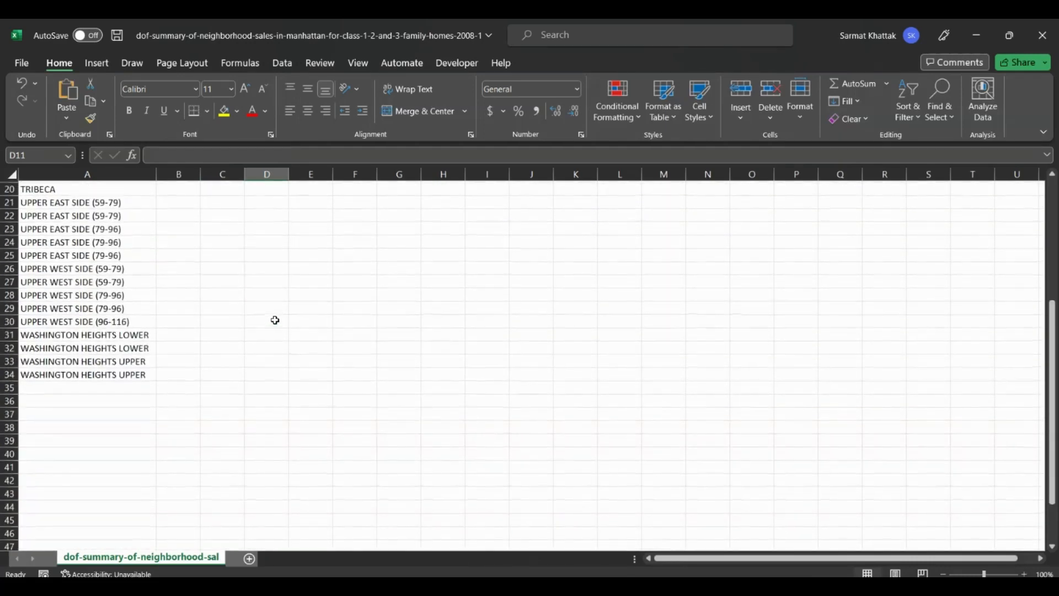
pyautogui.scroll(6, 184, 373)
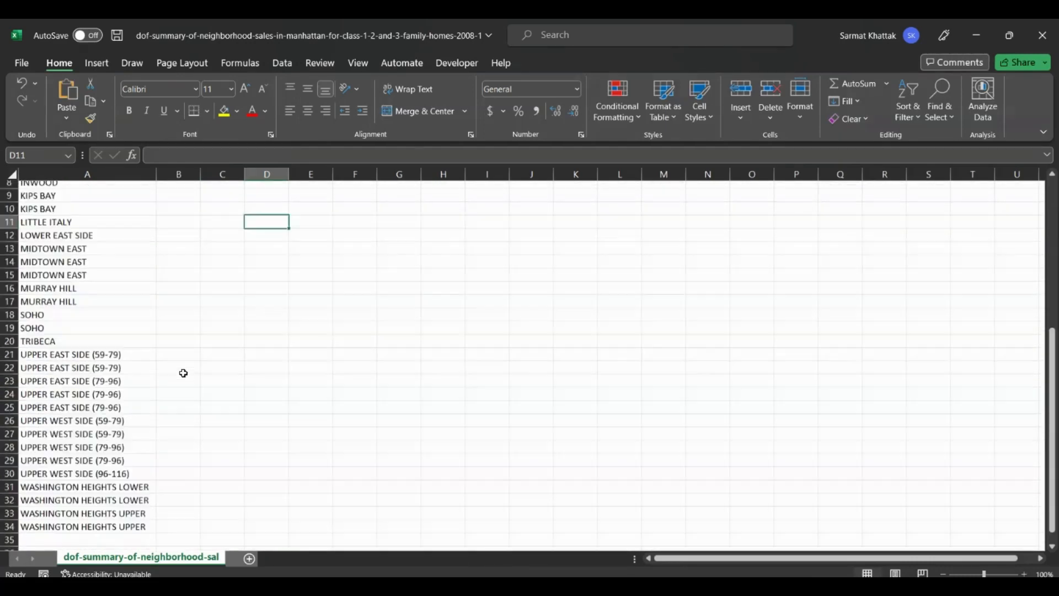
pyautogui.scroll(-3, 183, 373)
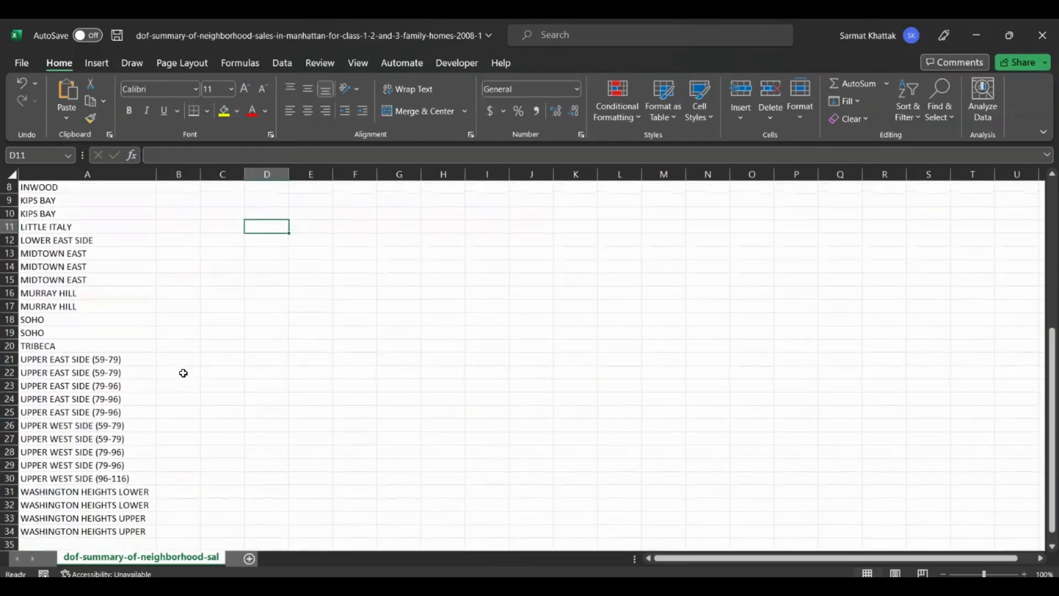
pyautogui.scroll(2, 183, 373)
pyautogui.scroll(2, 183, 373)
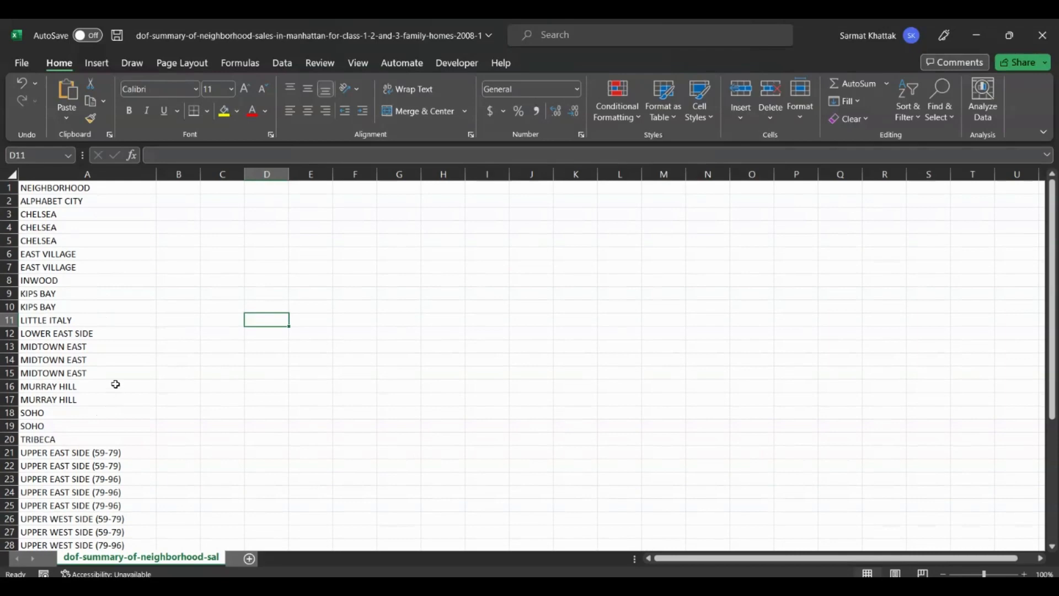
pyautogui.scroll(-5, 132, 384)
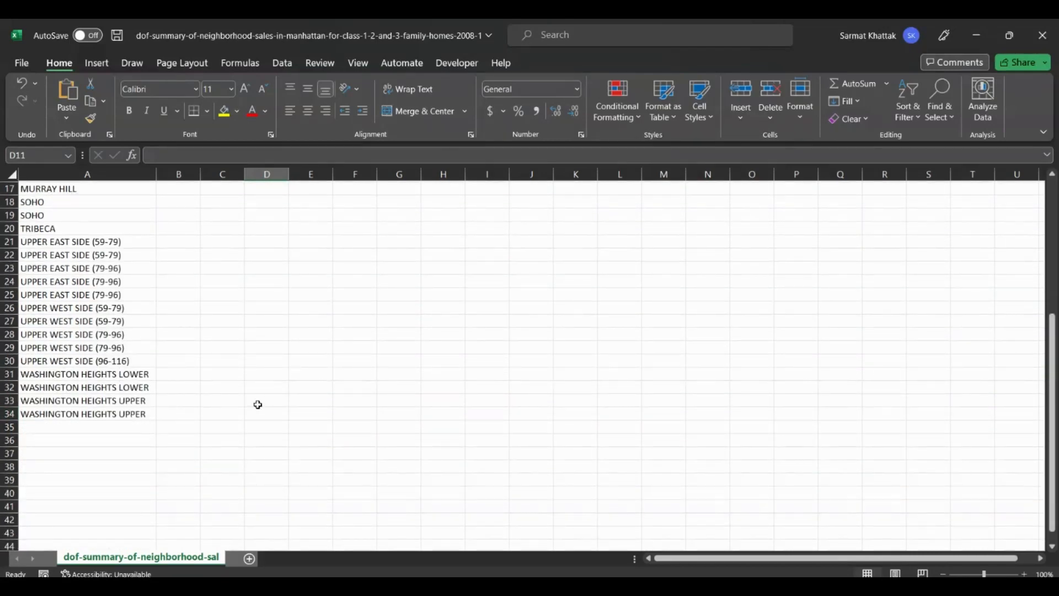
pyautogui.scroll(5, 258, 405)
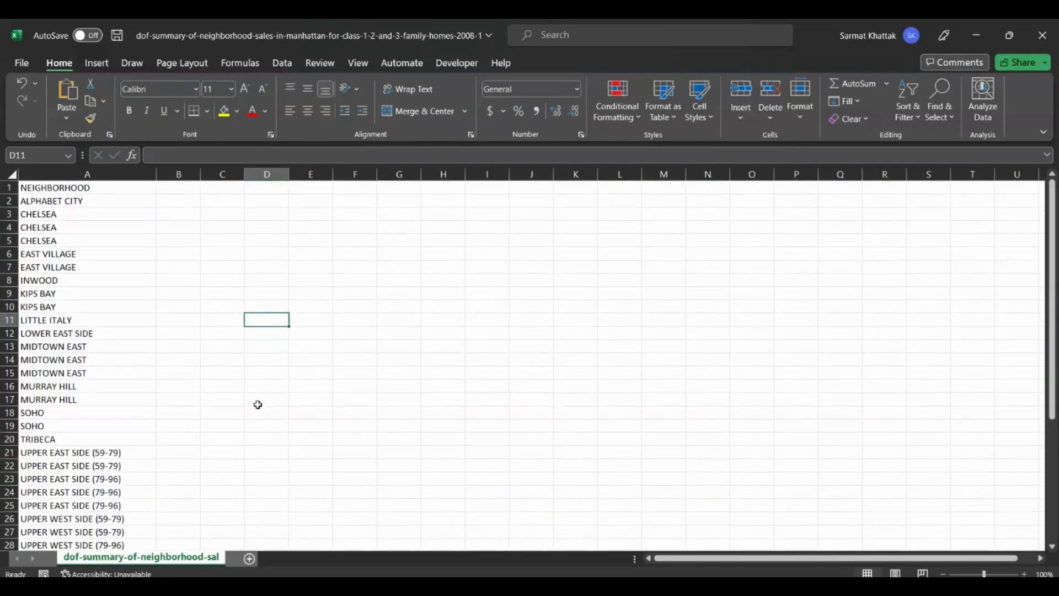